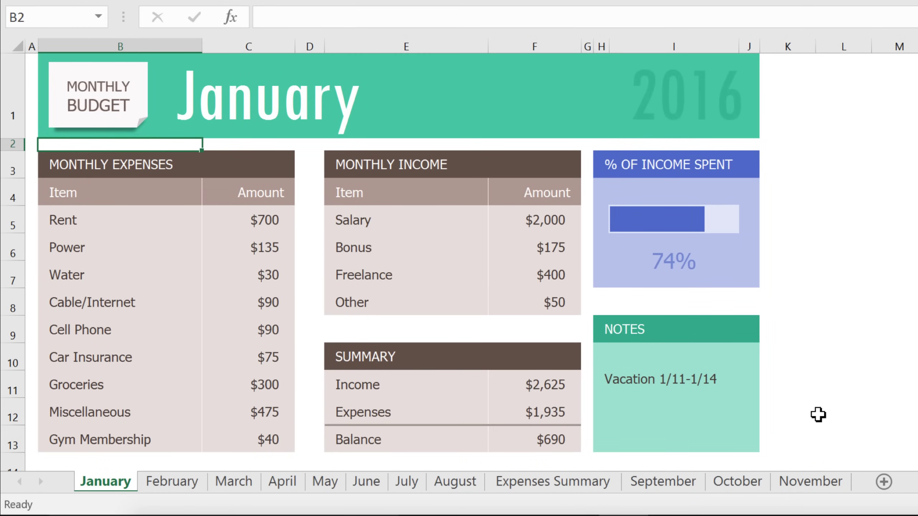
- Open the November budget sheet, which shows a $1,005 balance
{"action": "left_click", "coordinate": [845, 483]}
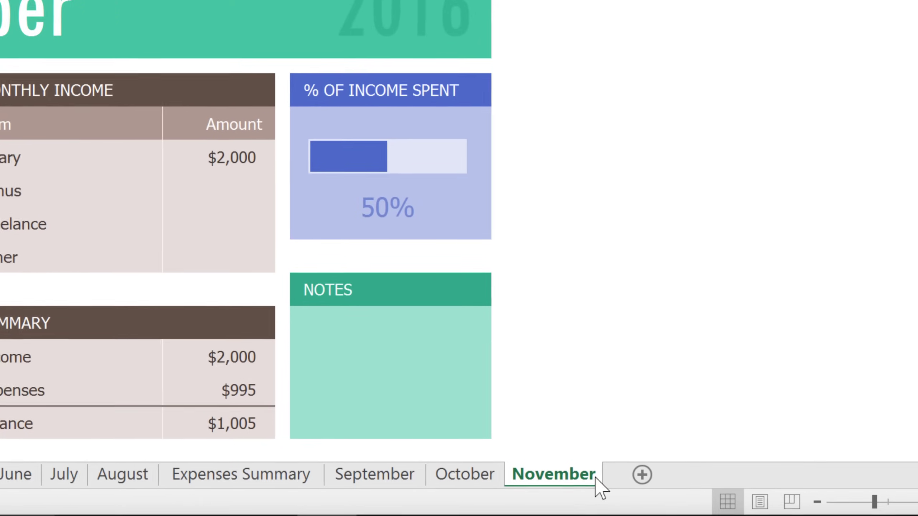
- Insert a blank worksheet named Sheet1 after November
{"action": "left_click", "coordinate": [635, 475]}
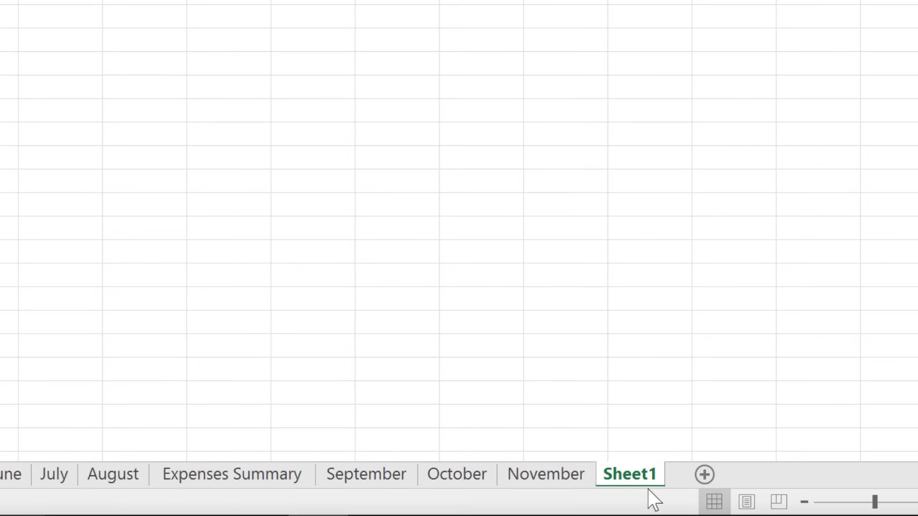
- Copy the November sheet to the end of the workbook as November (2)
{"action": "right_click", "coordinate": [572, 476]}
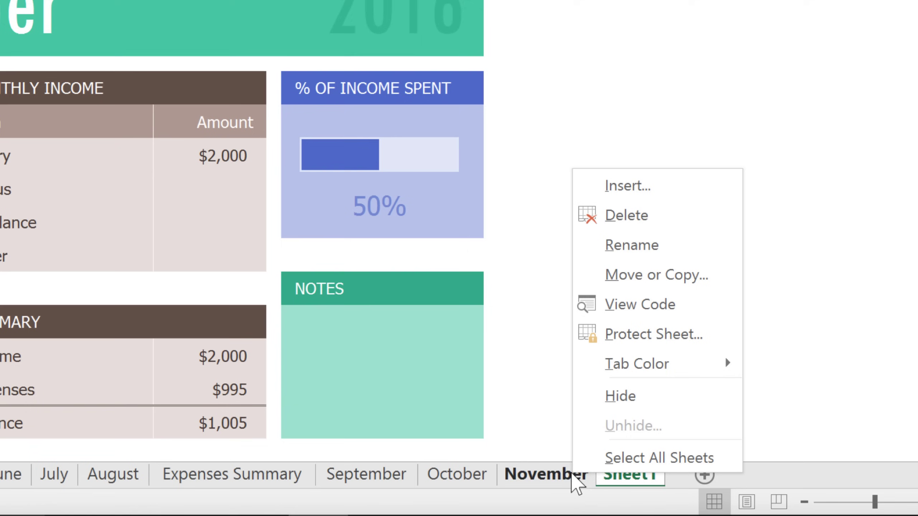
{"action": "left_click", "coordinate": [597, 285]}
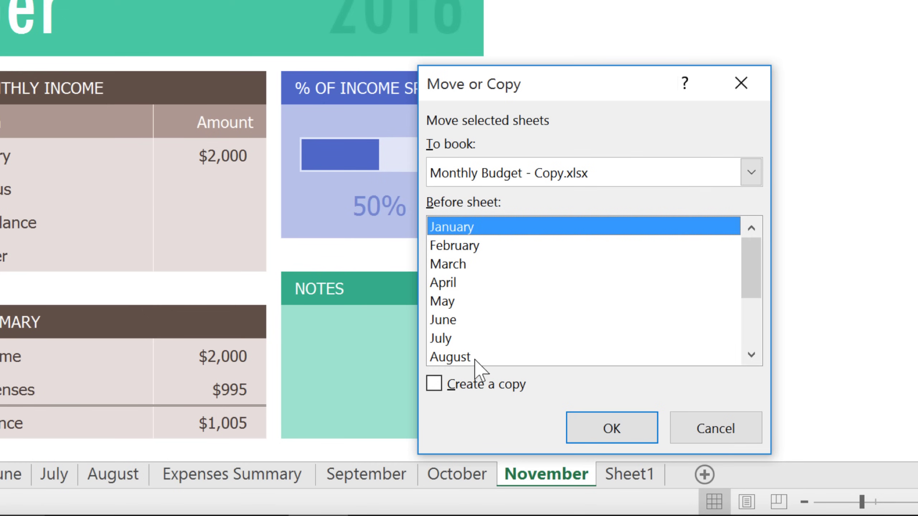
{"action": "left_click", "coordinate": [435, 385]}
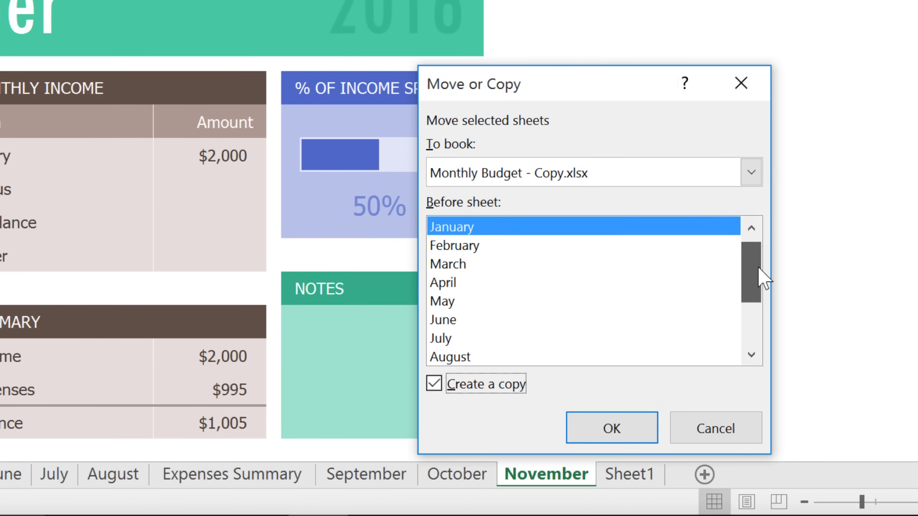
{"action": "left_click_drag", "start_coordinate": [761, 273], "coordinate": [763, 327]}
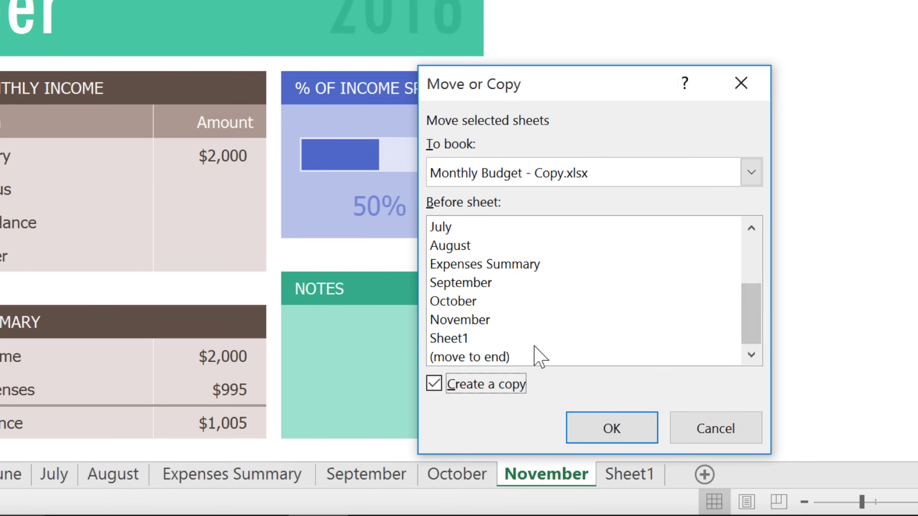
{"action": "left_click", "coordinate": [506, 367]}
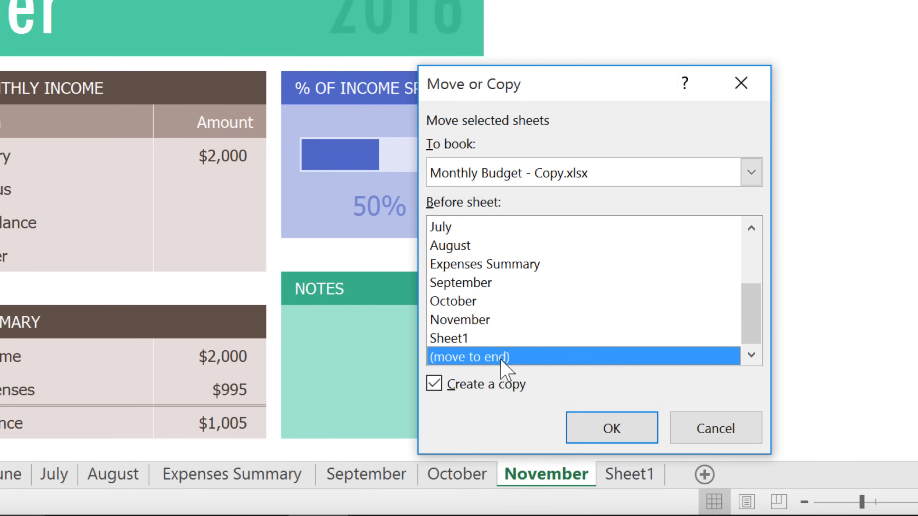
{"action": "left_click", "coordinate": [584, 429]}
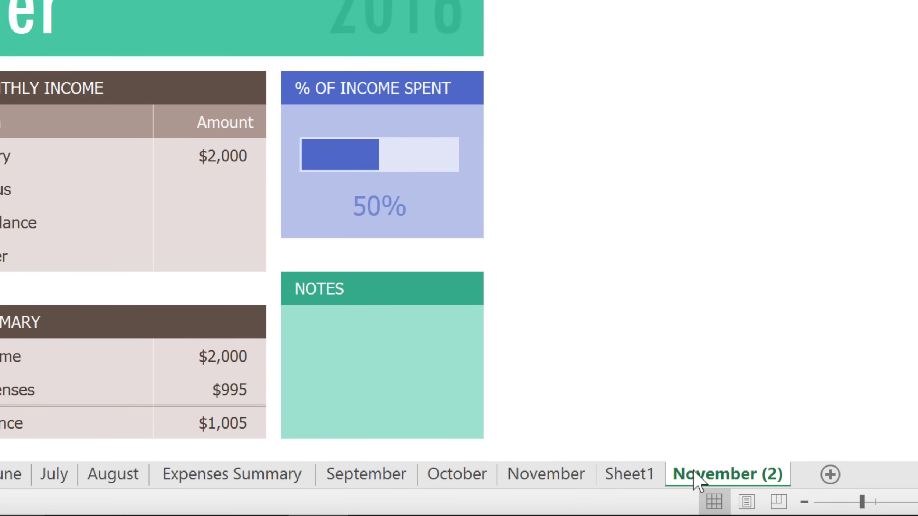
- Rename the November (2) sheet to December
{"action": "right_click", "coordinate": [698, 481]}
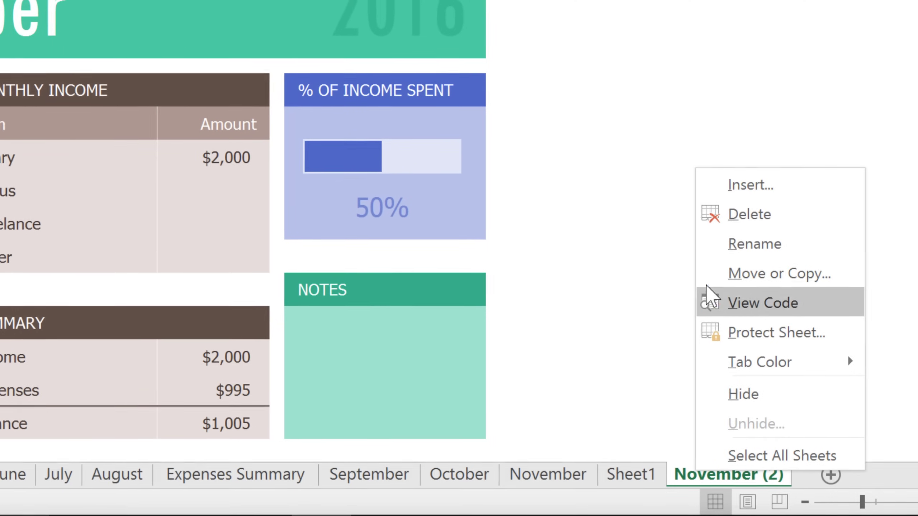
{"action": "left_click", "coordinate": [715, 247]}
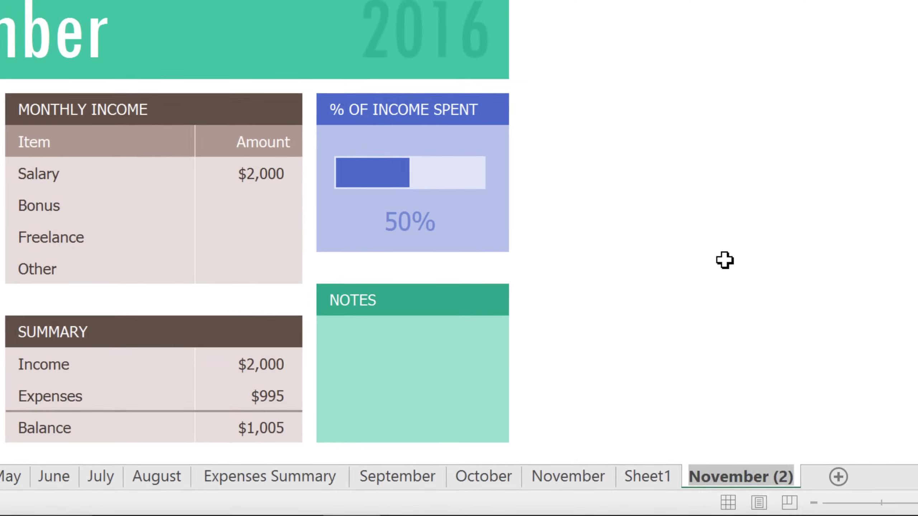
{"action": "type", "text": "De"}
{"action": "type", "text": "cem"}
{"action": "type", "text": "ber"}
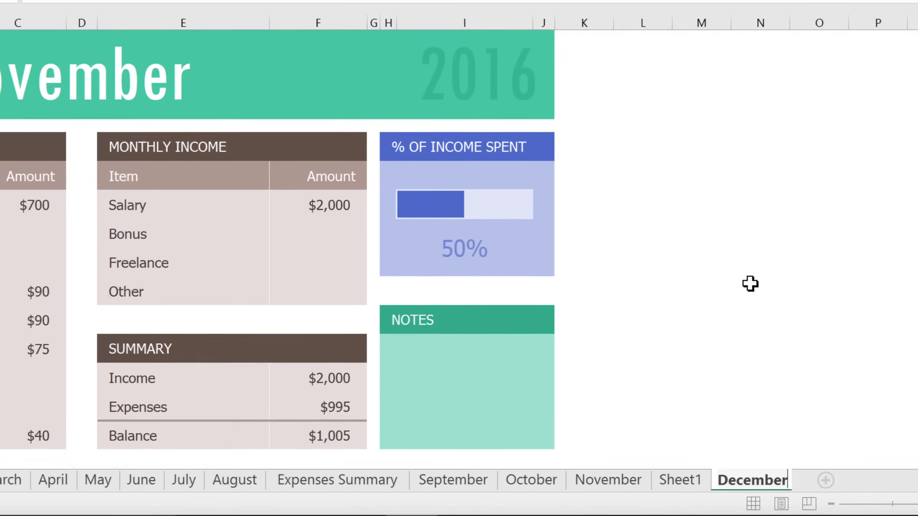
{"action": "key", "text": "Return"}
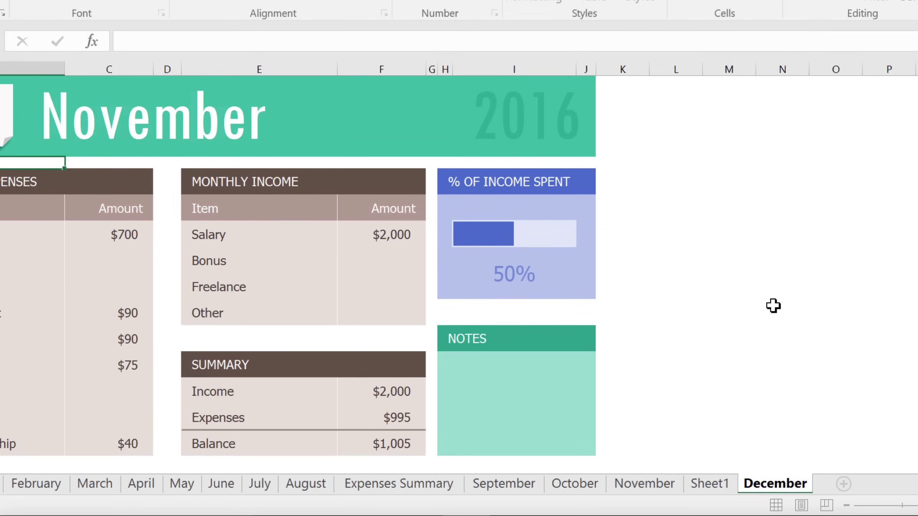
{"action": "left_click", "coordinate": [773, 306]}
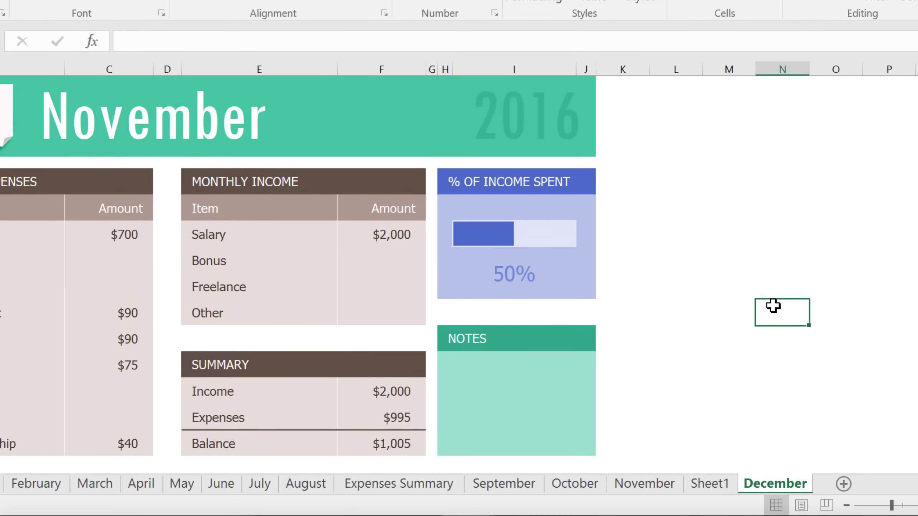
- Change the sheet's title heading from November to December
{"action": "left_click", "coordinate": [244, 135]}
{"action": "double_click", "coordinate": [244, 135]}
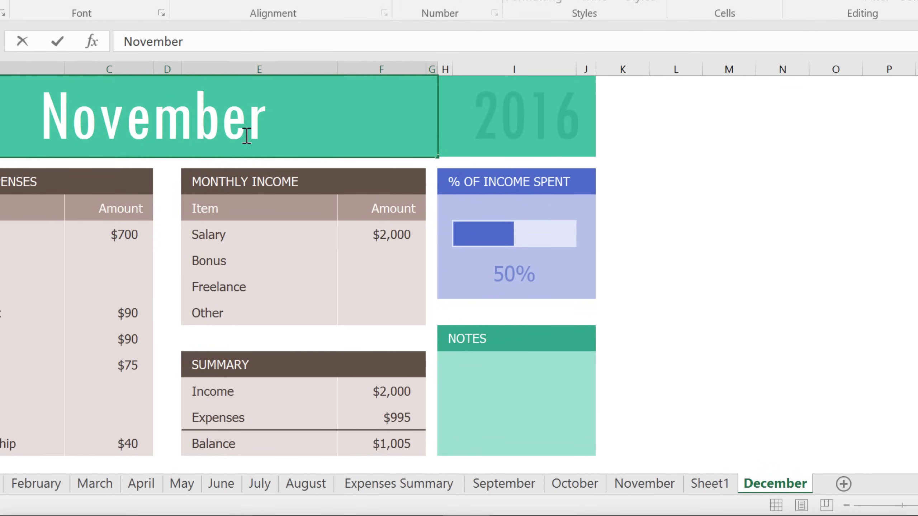
{"action": "double_click", "coordinate": [269, 133]}
{"action": "type", "text": "Dece"}
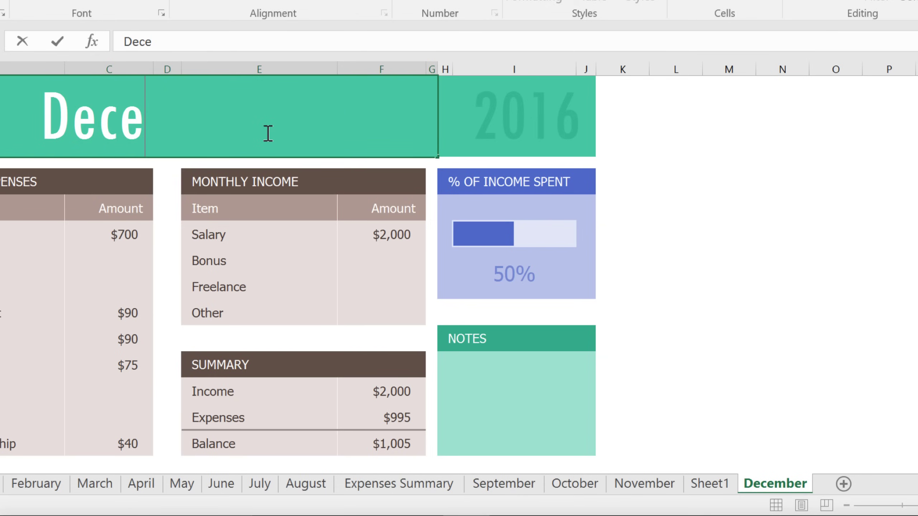
{"action": "type", "text": "mber"}
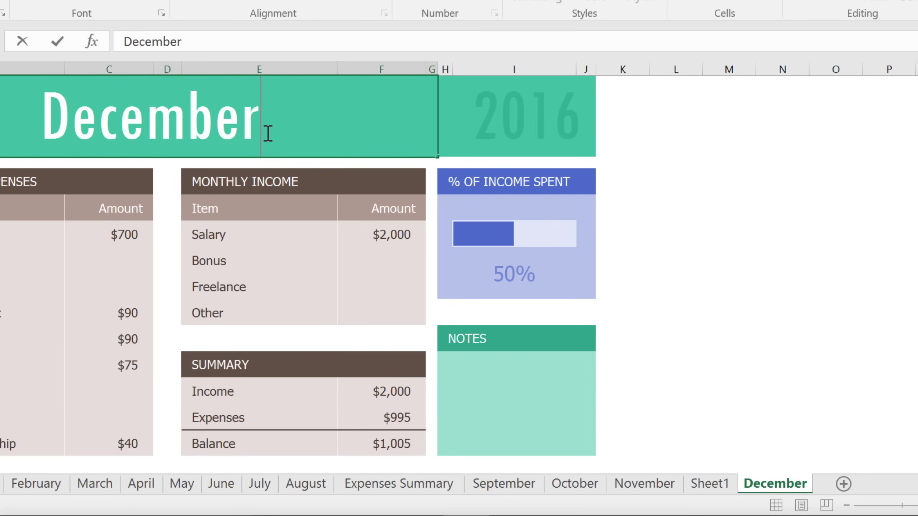
{"action": "key", "text": "Return"}
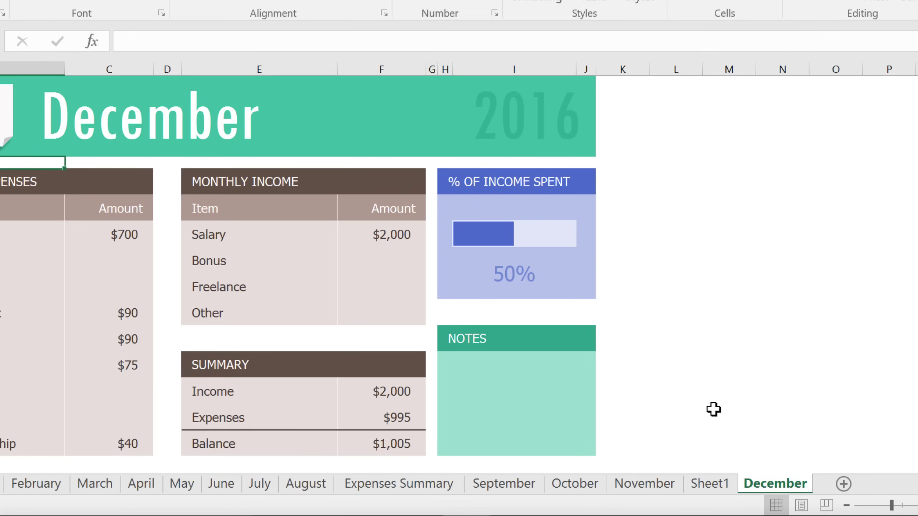
- Move December ahead of Sheet1, and Expenses Summary to follow December
{"action": "left_click_drag", "start_coordinate": [766, 490], "coordinate": [706, 487]}
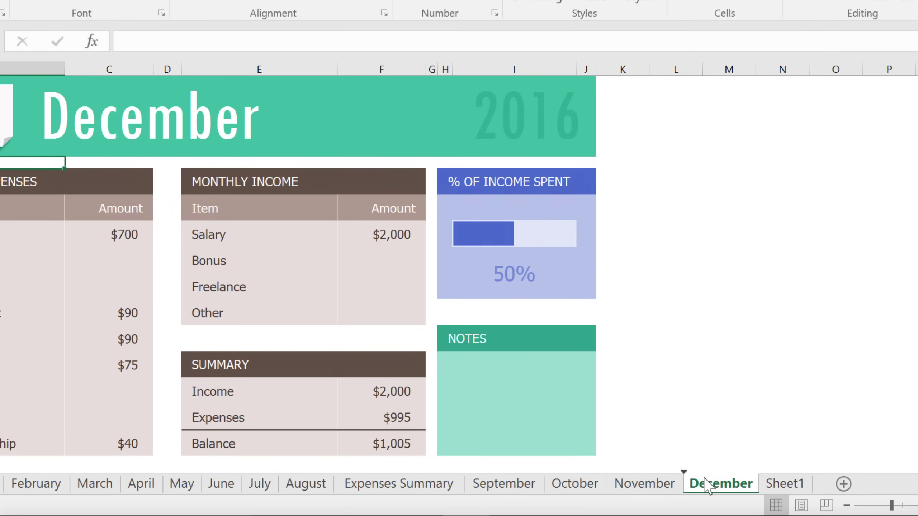
{"action": "left_click_drag", "start_coordinate": [439, 485], "coordinate": [771, 490]}
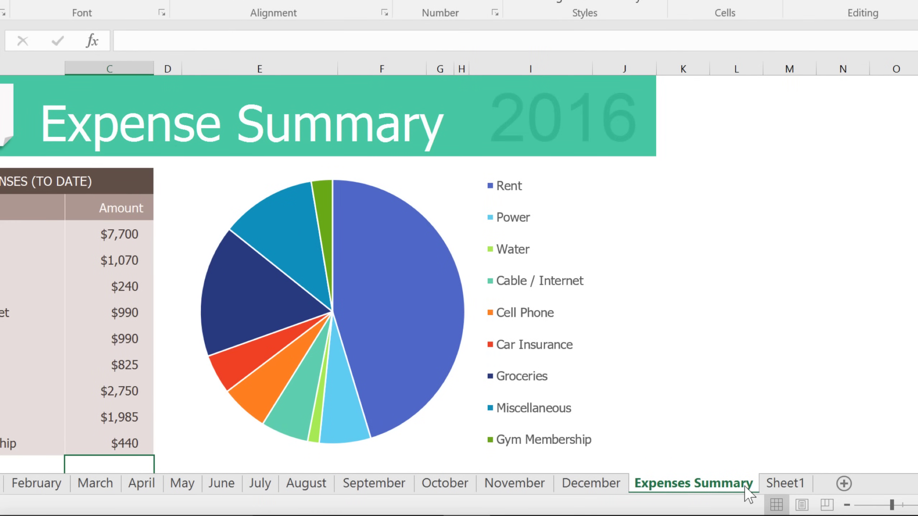
- Color the Expenses Summary tab blue, then view the December sheet to see the colour
{"action": "right_click", "coordinate": [726, 483]}
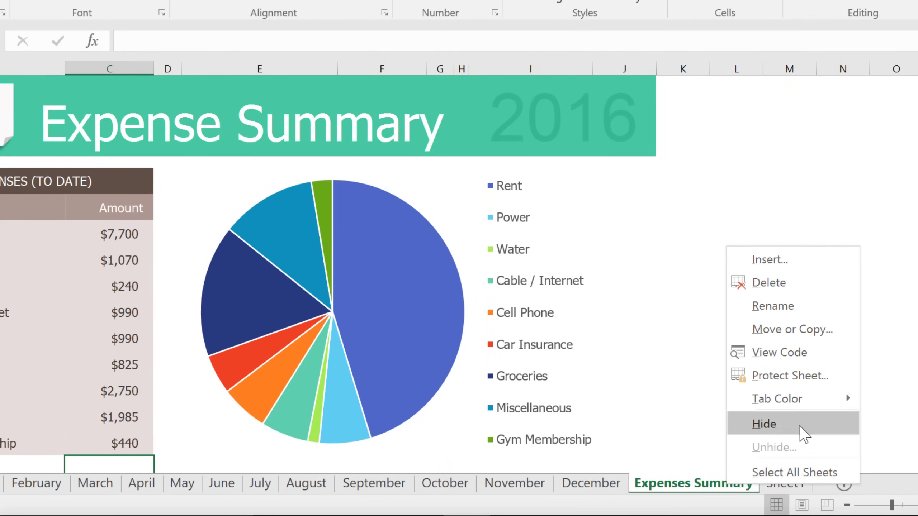
{"action": "mouse_move", "coordinate": [777, 399]}
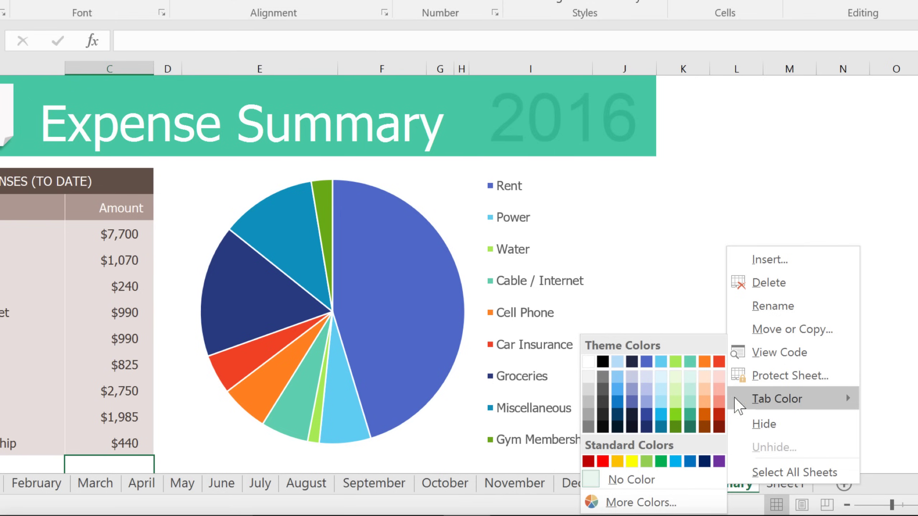
{"action": "left_click", "coordinate": [618, 399]}
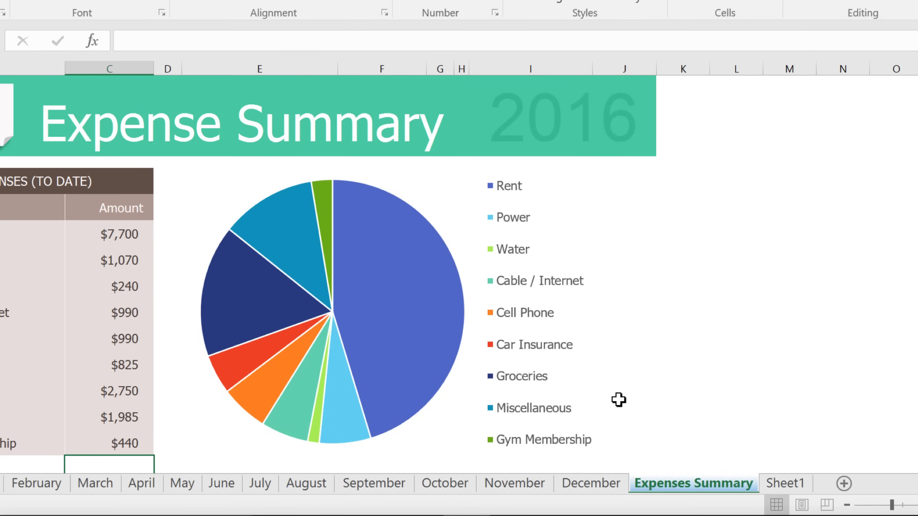
{"action": "left_click", "coordinate": [611, 484]}
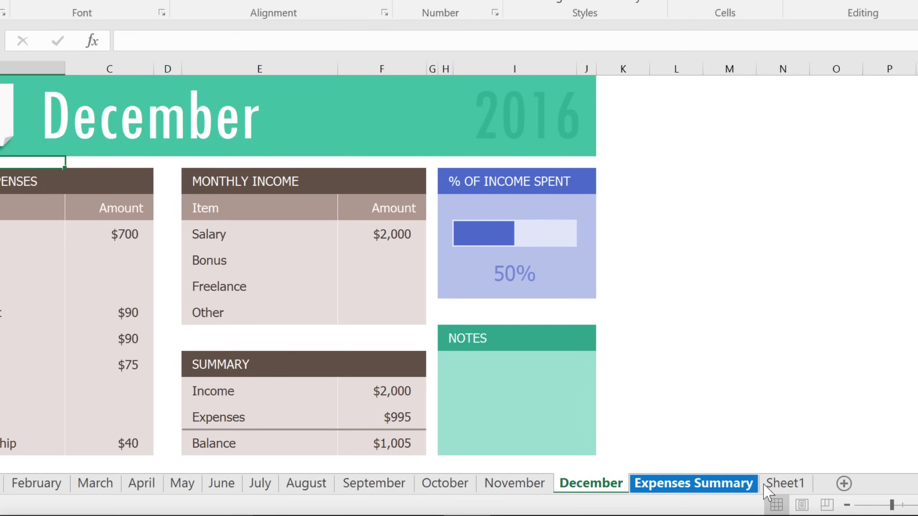
- Delete the empty Sheet1, leaving Expenses Summary and its pie chart displayed
{"action": "right_click", "coordinate": [787, 484]}
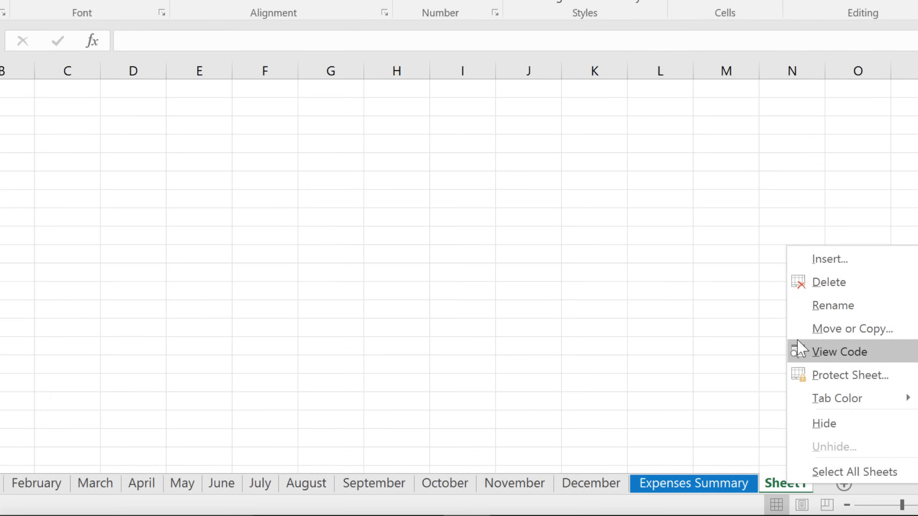
{"action": "left_click", "coordinate": [803, 284]}
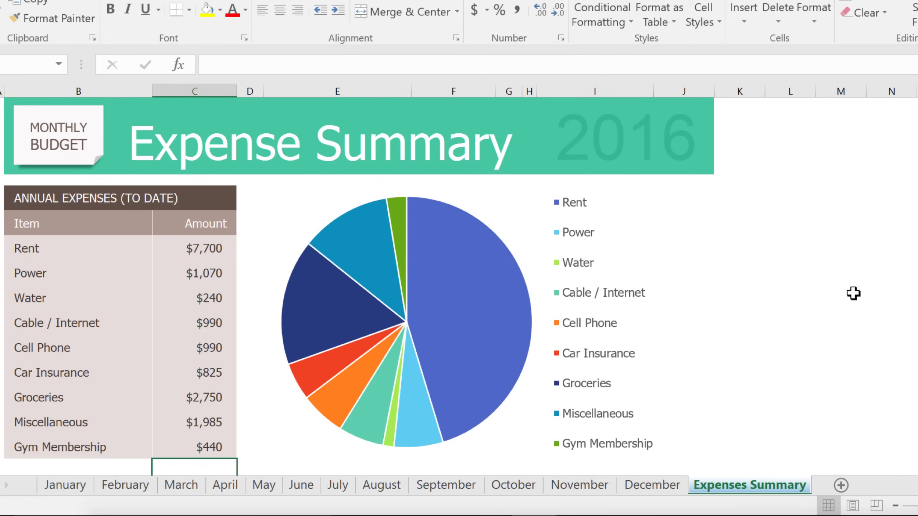
- Group the September, October, November and December tabs, check each, and return to September
{"action": "left_click", "coordinate": [467, 488]}
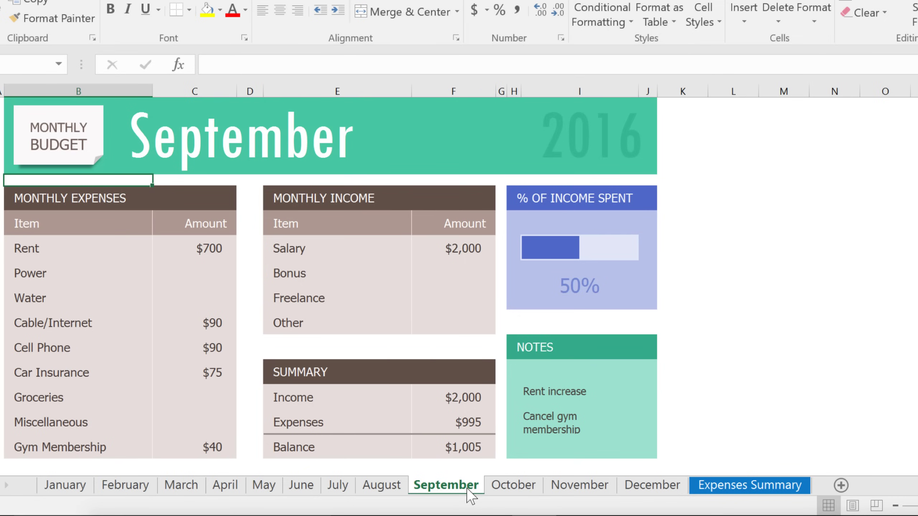
{"action": "left_click", "coordinate": [513, 487], "text": "ctrl"}
{"action": "left_click", "coordinate": [577, 488], "text": "ctrl"}
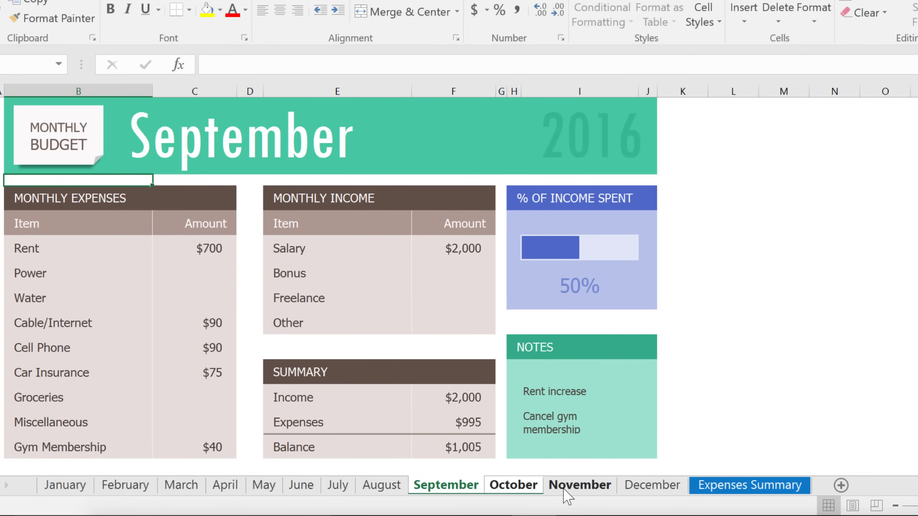
{"action": "left_click", "coordinate": [641, 487], "text": "ctrl"}
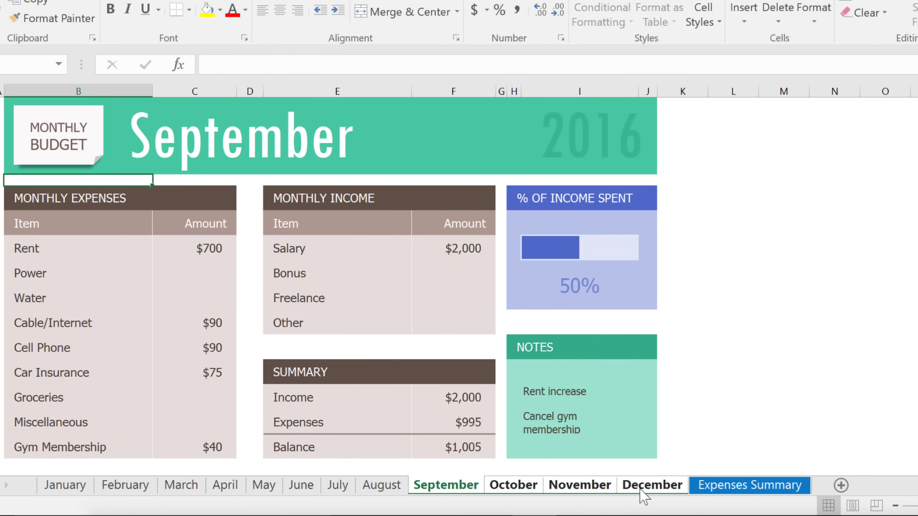
{"action": "left_click", "coordinate": [640, 489]}
{"action": "left_click", "coordinate": [610, 487]}
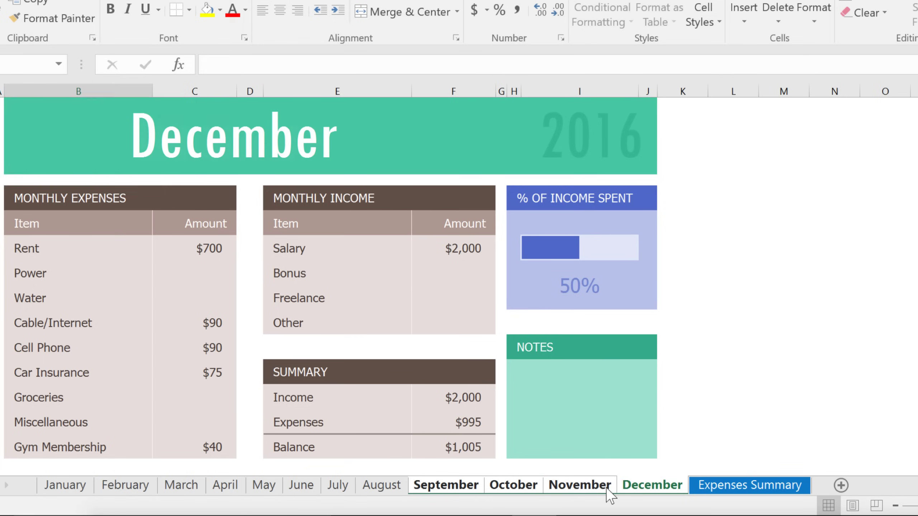
{"action": "left_click", "coordinate": [538, 491]}
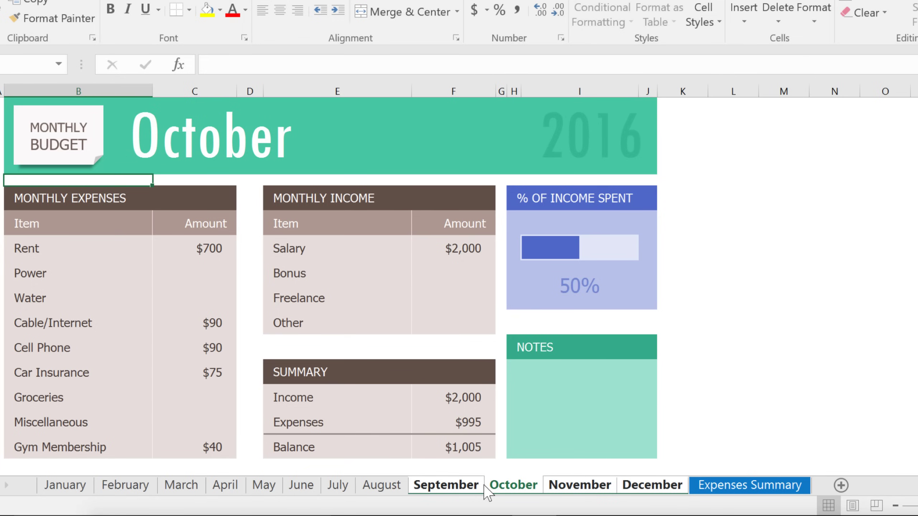
{"action": "left_click", "coordinate": [469, 490]}
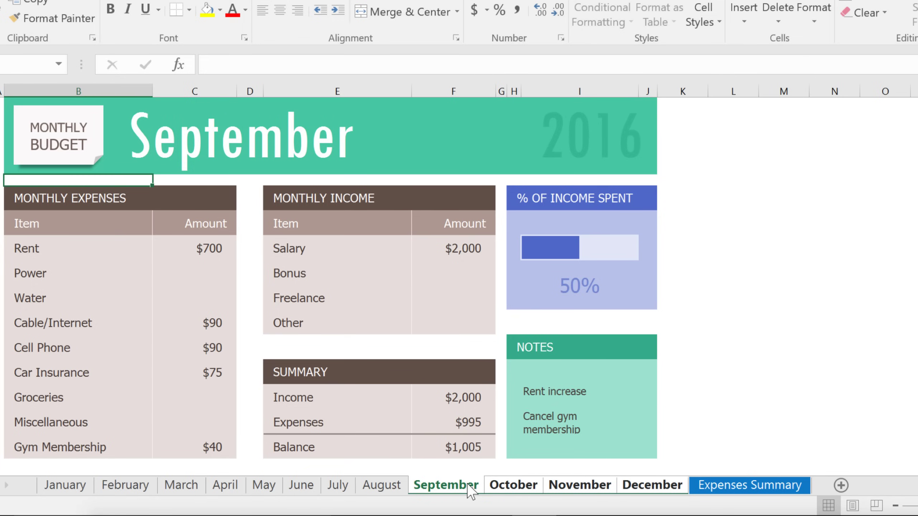
- Set Rent to 775, confirm it on October and November, and clear Gym Membership
{"action": "left_click", "coordinate": [222, 248]}
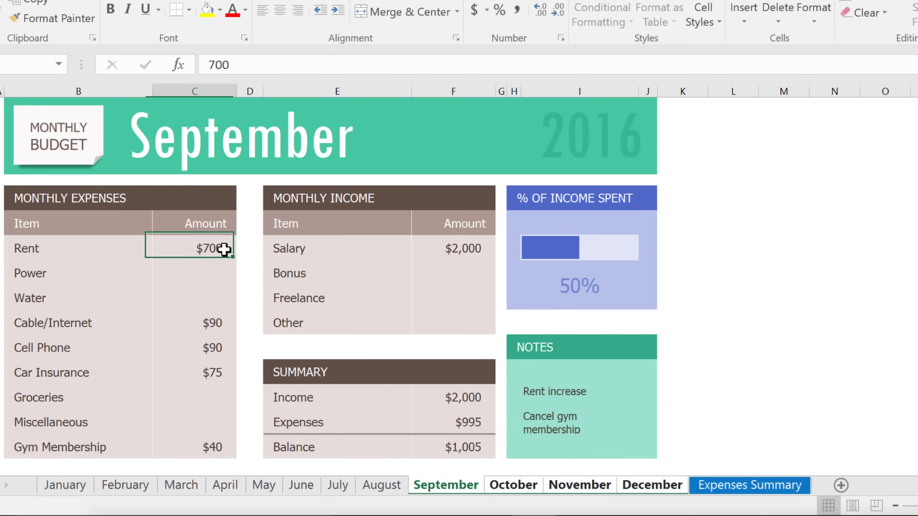
{"action": "key", "text": "F2"}
{"action": "key", "text": "BackSpace"}
{"action": "key", "text": "BackSpace"}
{"action": "type", "text": "75"}
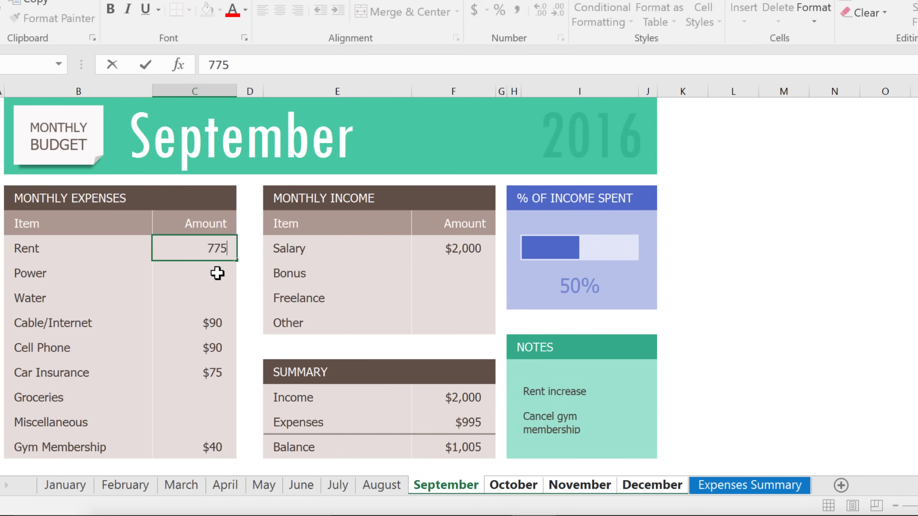
{"action": "left_click", "coordinate": [217, 272]}
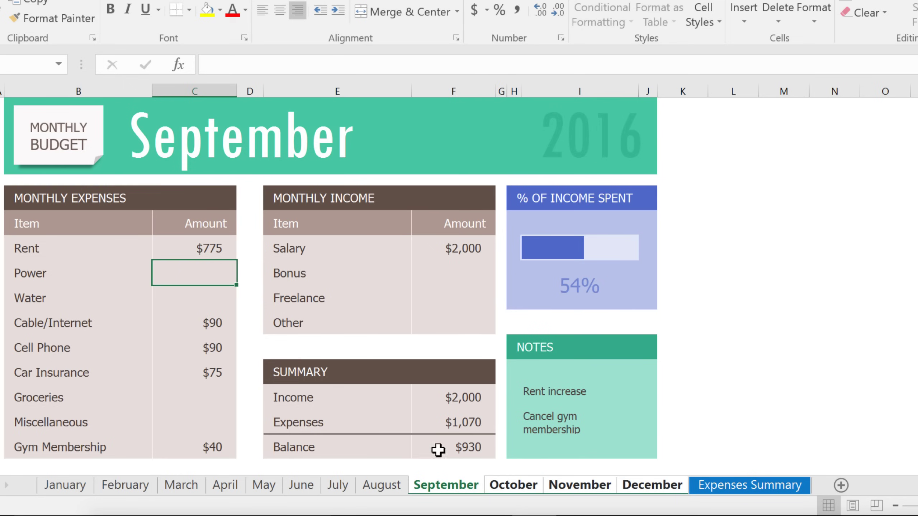
{"action": "left_click", "coordinate": [506, 489]}
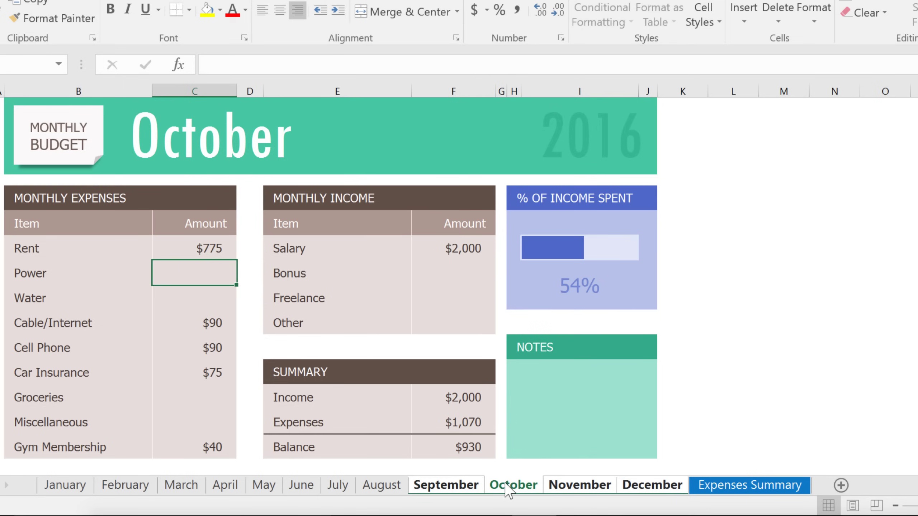
{"action": "left_click", "coordinate": [559, 491]}
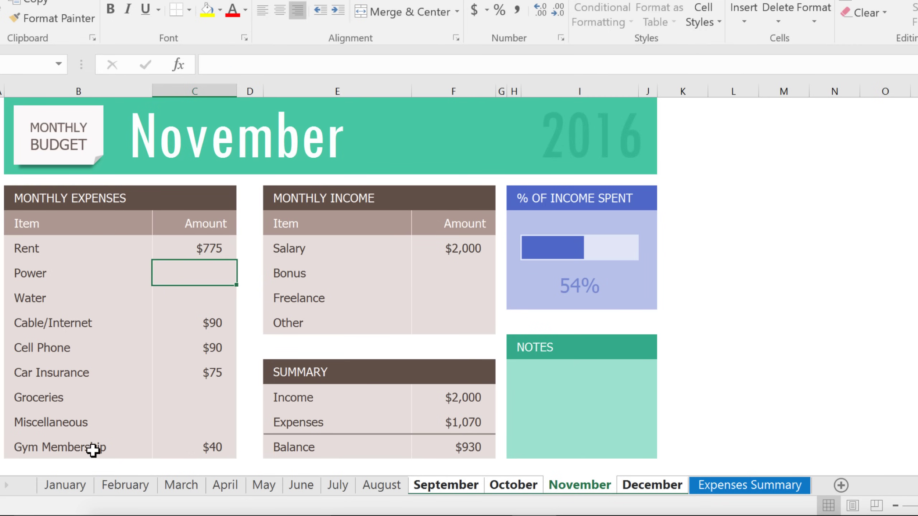
{"action": "left_click_drag", "start_coordinate": [92, 447], "coordinate": [196, 450]}
{"action": "right_click", "coordinate": [195, 449]}
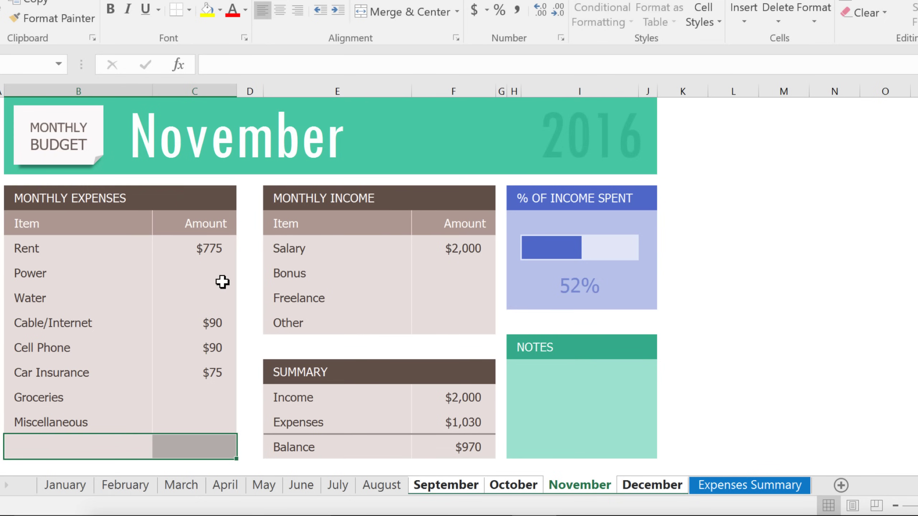
- Ungroup the month sheets from the December tab, which keeps $775 rent and a $970 balance
{"action": "right_click", "coordinate": [649, 488]}
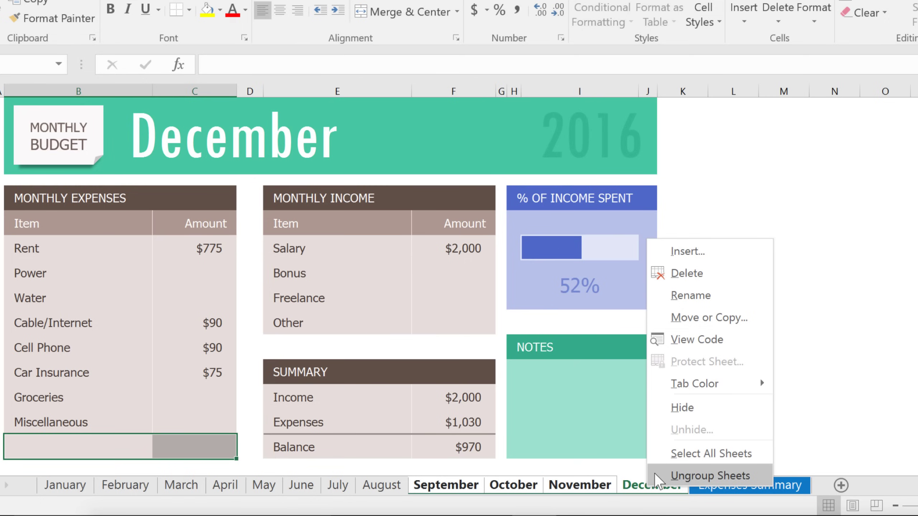
{"action": "left_click", "coordinate": [658, 476]}
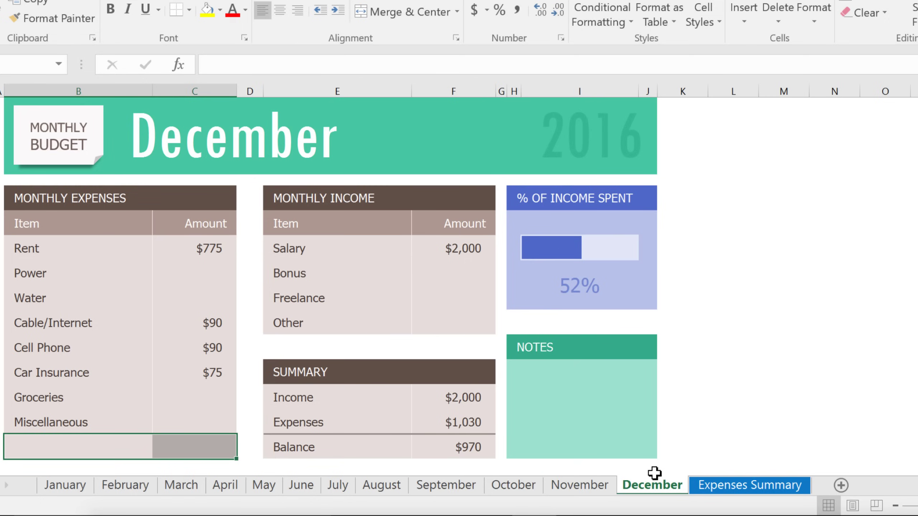